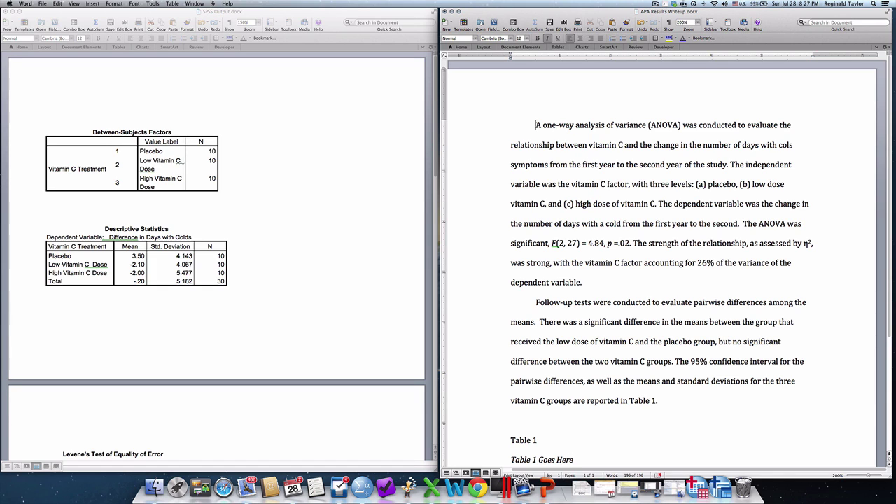
Highlight the write-up's opening purpose sentence yellow, then extend it over the variable sentences
{"action": "left_click_drag", "start_coordinate": [536, 124], "coordinate": [729, 164]}
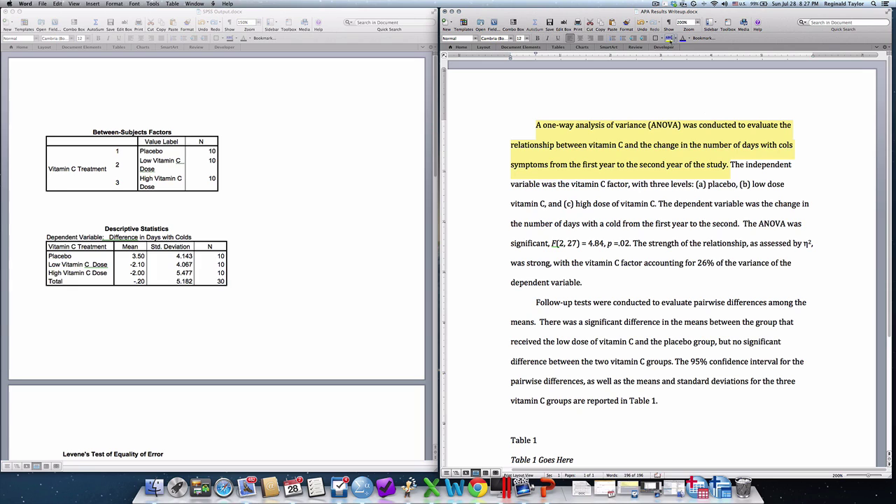
{"action": "left_click", "coordinate": [668, 38]}
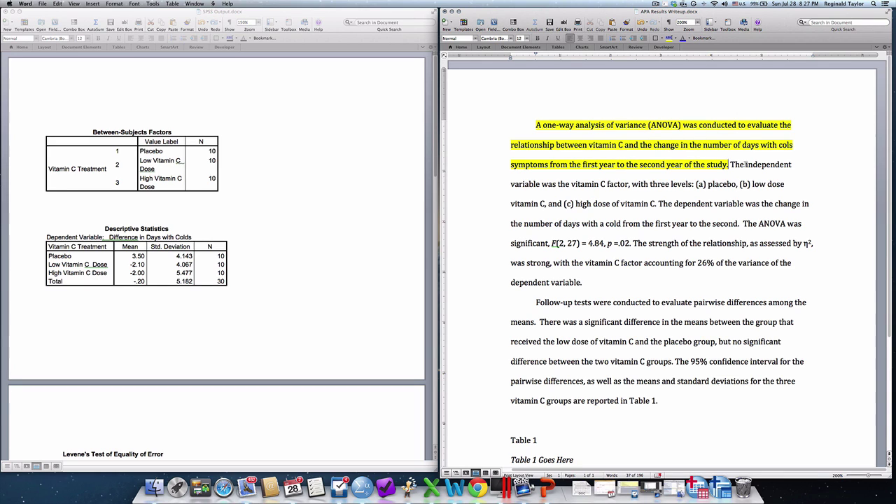
{"action": "left_click_drag", "start_coordinate": [730, 164], "coordinate": [739, 223]}
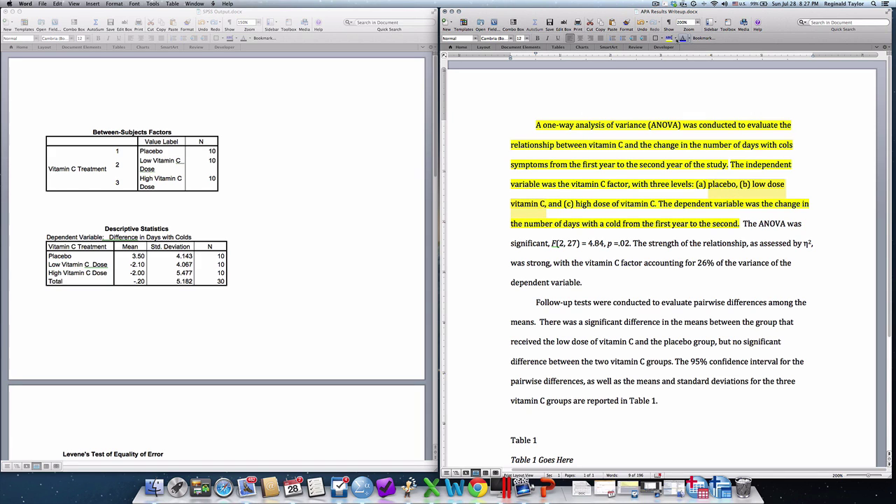
Underline 'placebo, (b) low dose vitamin C,' in the independent-variable sentence
{"action": "left_click", "coordinate": [558, 38]}
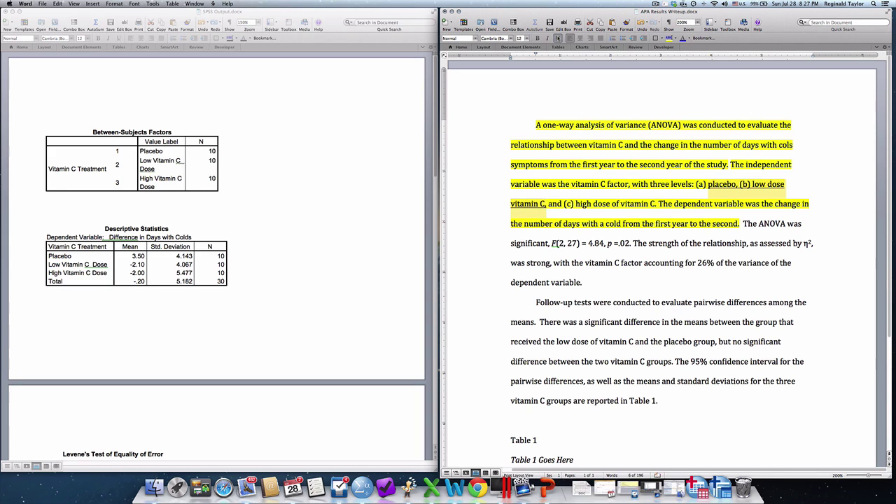
{"action": "left_click", "coordinate": [808, 149]}
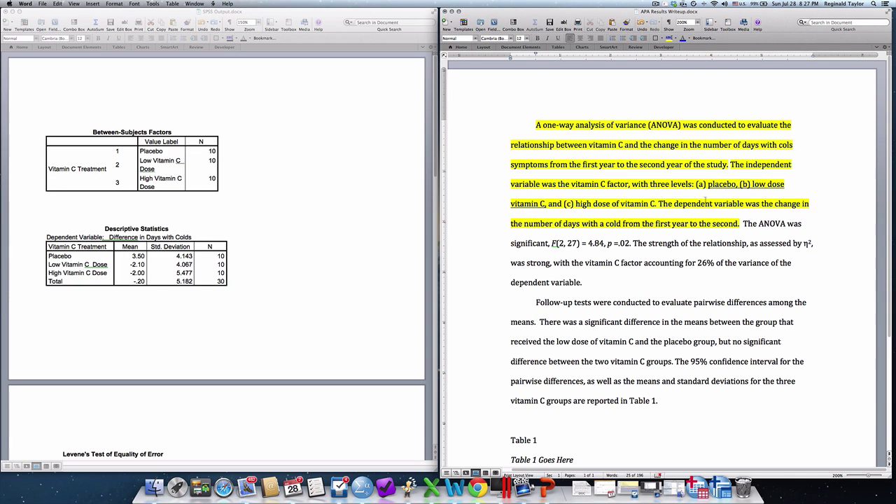
{"action": "scroll", "coordinate": [805, 204], "scroll_direction": "left", "scroll_amount": 1}
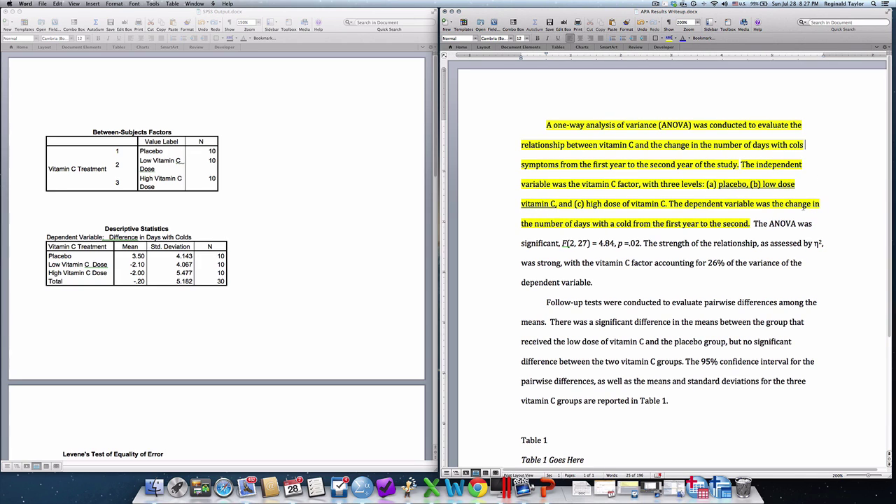
{"action": "scroll", "coordinate": [595, 221], "scroll_direction": "right", "scroll_amount": 1}
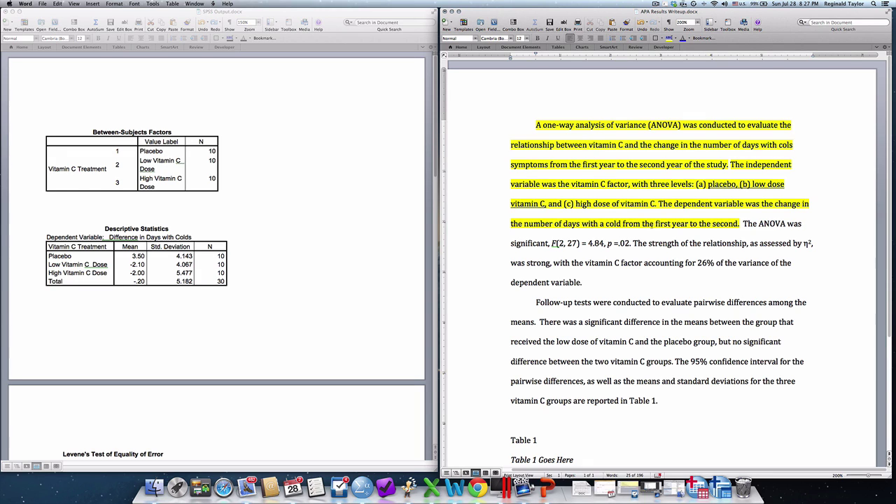
In the SPSS Descriptive Statistics table, highlight 'Difference in Days with Colds' and 'Vitamin C Treatment' yellow
{"action": "left_click", "coordinate": [123, 237]}
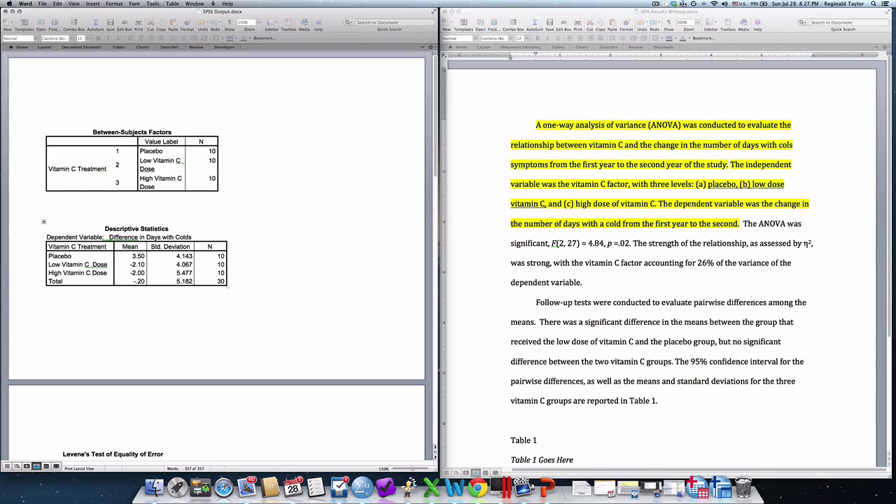
{"action": "double_click", "coordinate": [123, 237]}
{"action": "left_click_drag", "start_coordinate": [123, 237], "coordinate": [192, 237]}
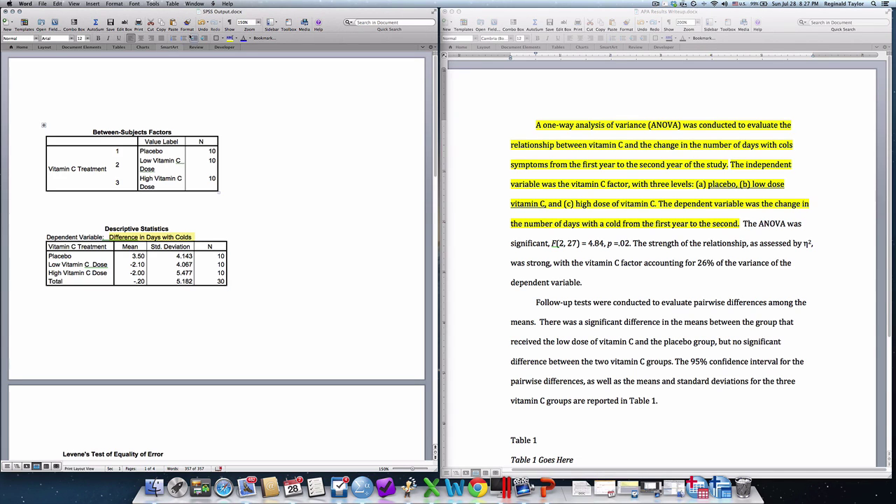
{"action": "left_click", "coordinate": [229, 39]}
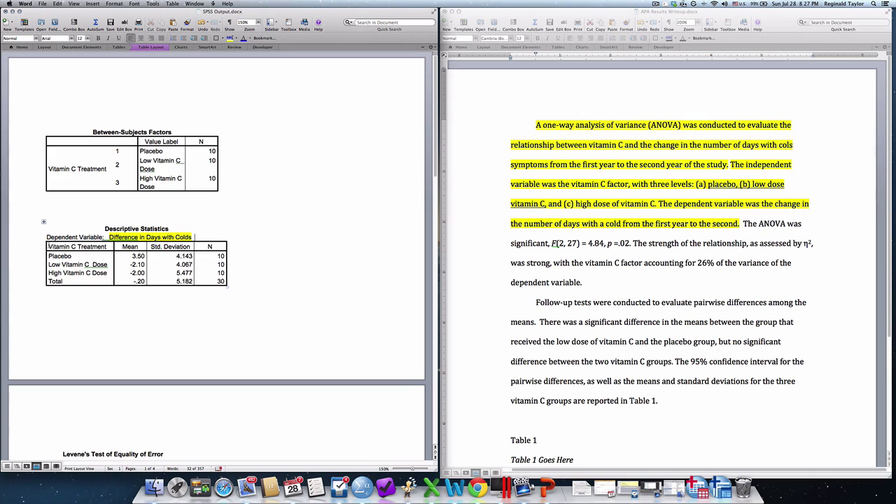
{"action": "left_click_drag", "start_coordinate": [47, 247], "coordinate": [107, 246]}
{"action": "scroll", "coordinate": [388, 227], "scroll_direction": "down", "scroll_amount": 1}
{"action": "scroll", "coordinate": [389, 227], "scroll_direction": "down", "scroll_amount": 5}
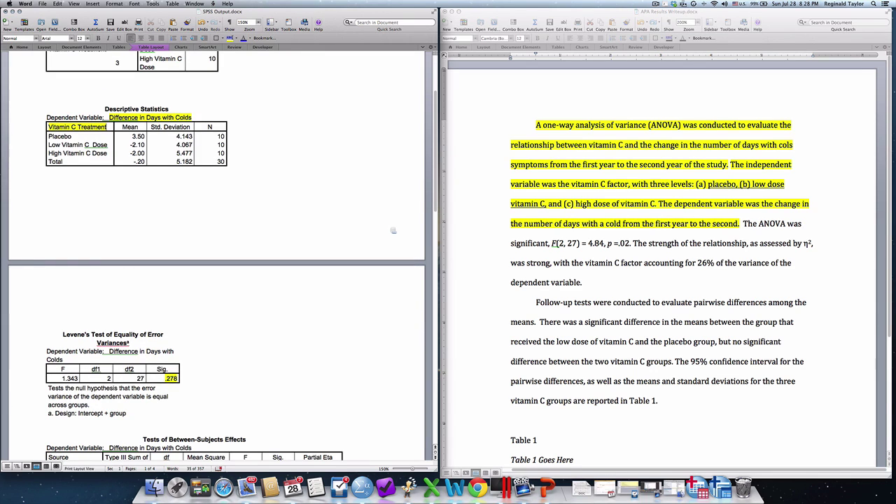
Highlight 'The ANOVA was significant…' sentence green, keeping the dependent-variable sentence yellow
{"action": "left_click", "coordinate": [800, 242]}
{"action": "left_click", "coordinate": [742, 223]}
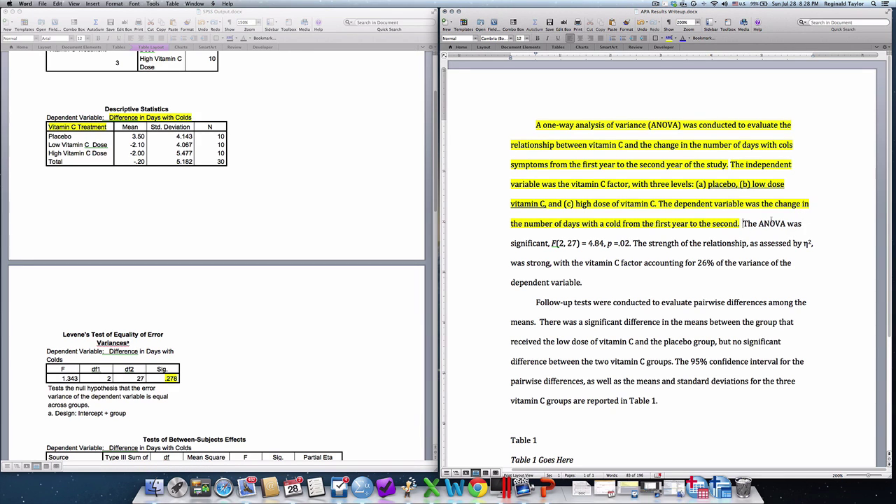
{"action": "left_click_drag", "start_coordinate": [743, 223], "coordinate": [630, 244]}
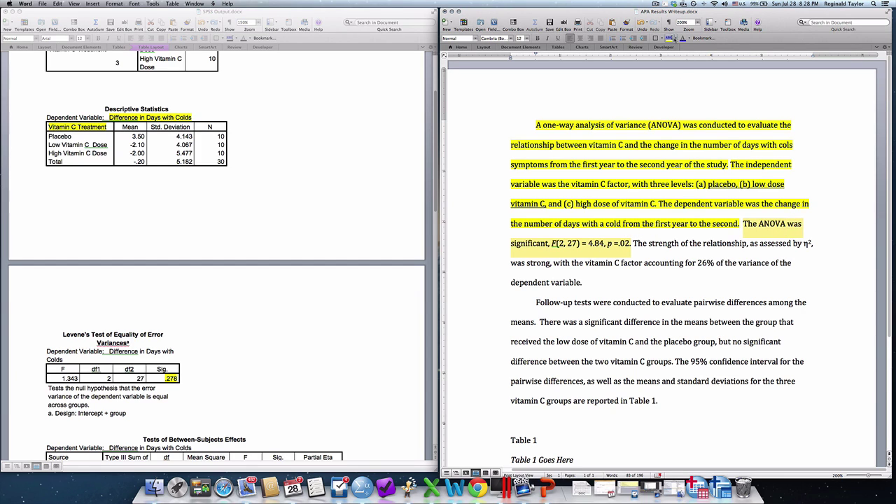
{"action": "left_click", "coordinate": [670, 39]}
{"action": "left_click", "coordinate": [676, 40]}
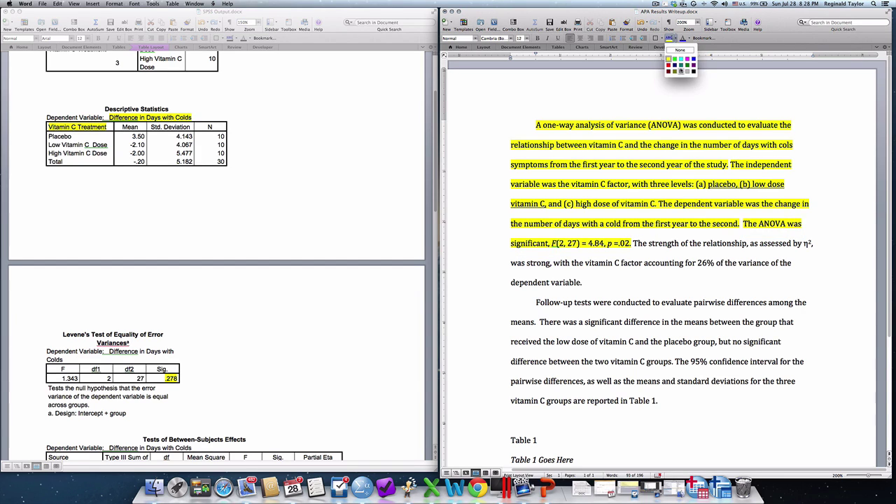
{"action": "left_click", "coordinate": [675, 60]}
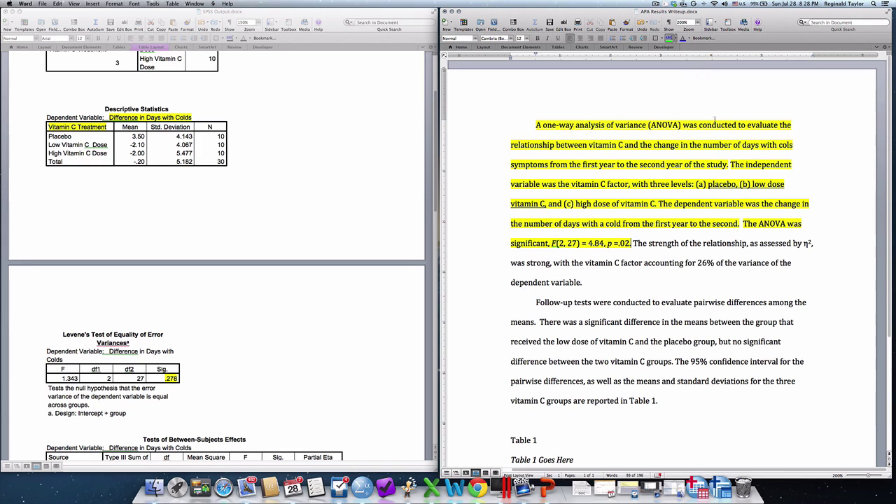
{"action": "left_click", "coordinate": [661, 203]}
{"action": "left_click_drag", "start_coordinate": [662, 204], "coordinate": [738, 229]}
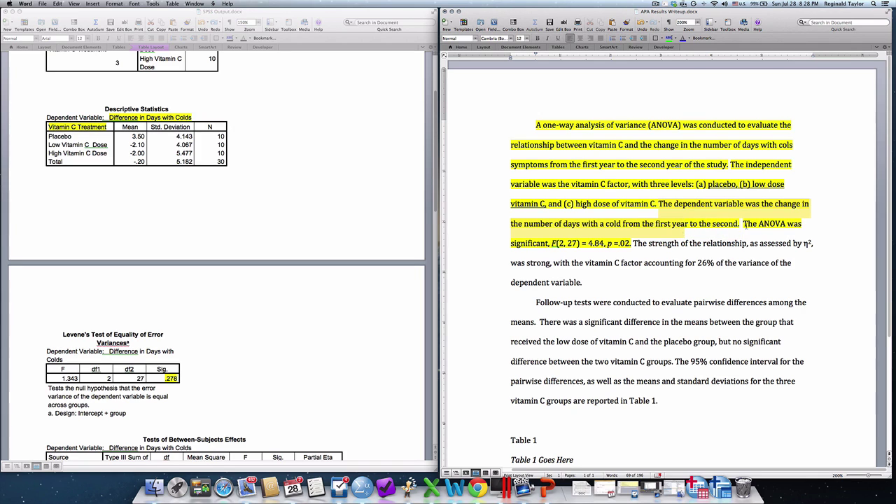
{"action": "mouse_move", "coordinate": [711, 228]}
{"action": "left_mouse_down"}
{"action": "mouse_move", "coordinate": [742, 230]}
{"action": "mouse_move", "coordinate": [634, 243]}
{"action": "left_mouse_up"}
{"action": "left_click", "coordinate": [673, 38]}
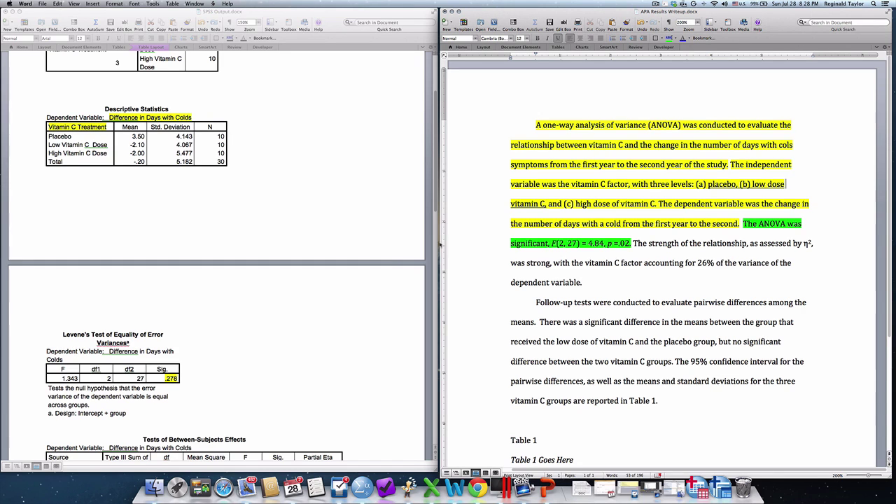
Select the Tests of Between-Subjects Effects title in the SPSS output
{"action": "scroll", "coordinate": [419, 255], "scroll_direction": "down", "scroll_amount": 10}
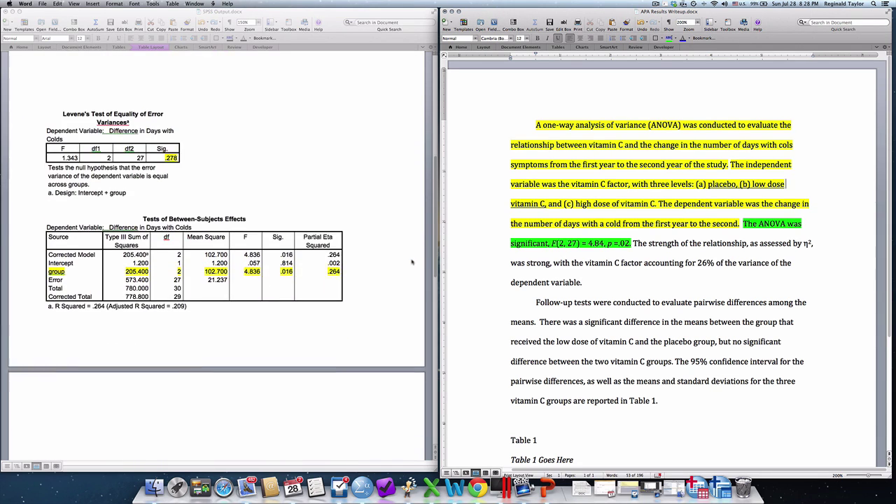
{"action": "scroll", "coordinate": [411, 262], "scroll_direction": "down", "scroll_amount": 2}
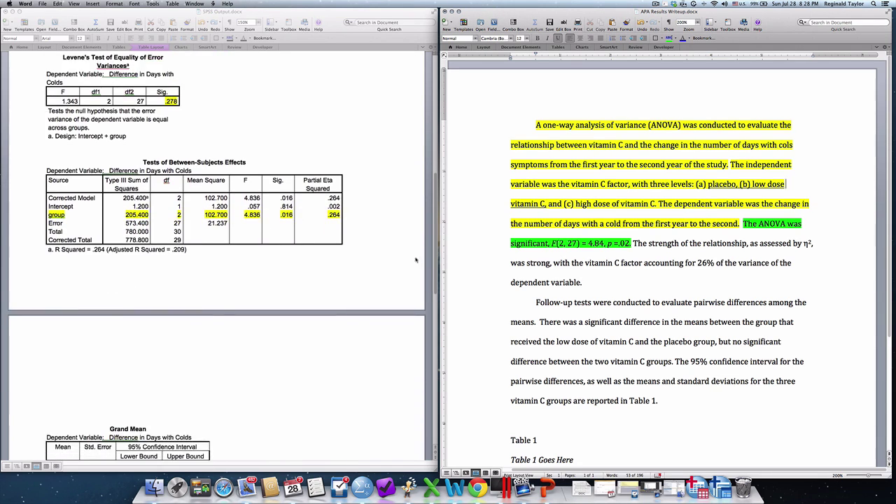
{"action": "left_click", "coordinate": [161, 162]}
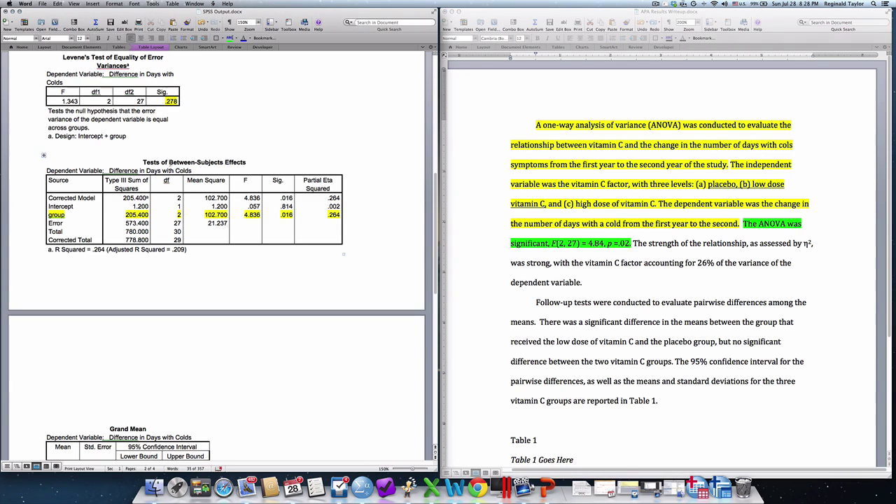
{"action": "left_click_drag", "start_coordinate": [143, 162], "coordinate": [247, 163]}
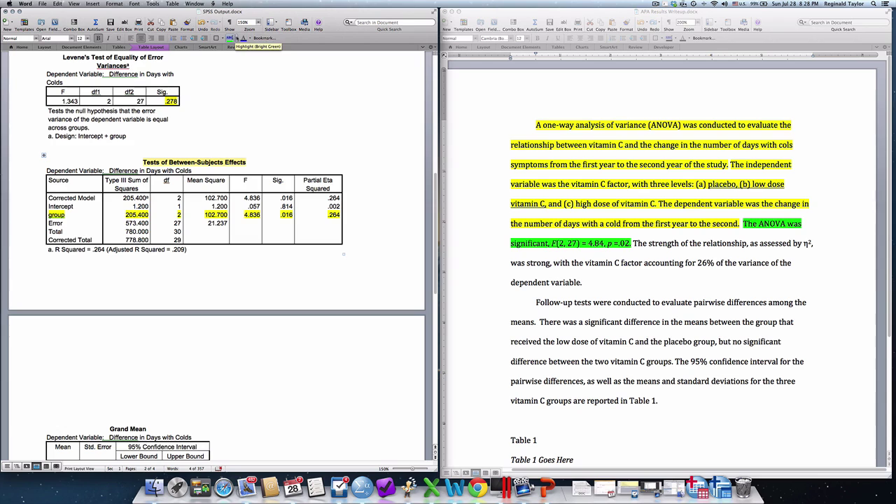
Set the highlight colour back to yellow and mark the Between-Subjects table's Sig. heading
{"action": "left_click", "coordinate": [235, 38]}
{"action": "left_click", "coordinate": [229, 59]}
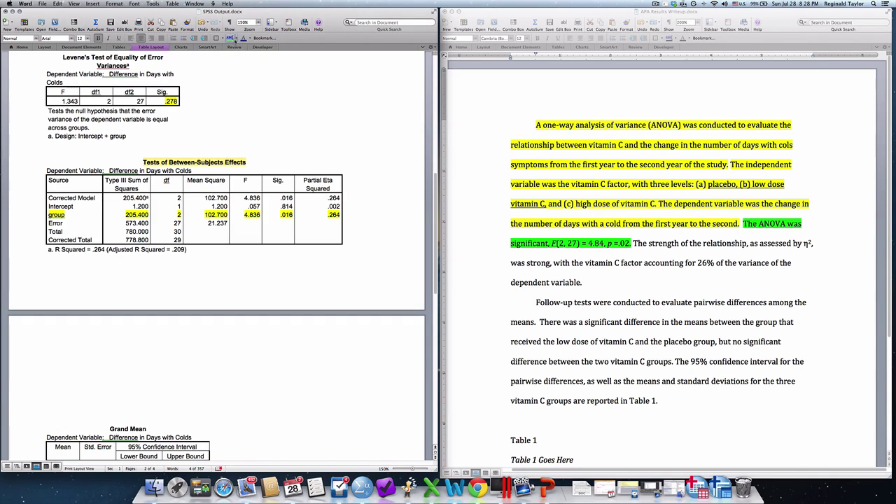
{"action": "left_click", "coordinate": [237, 39]}
{"action": "left_click", "coordinate": [229, 59]}
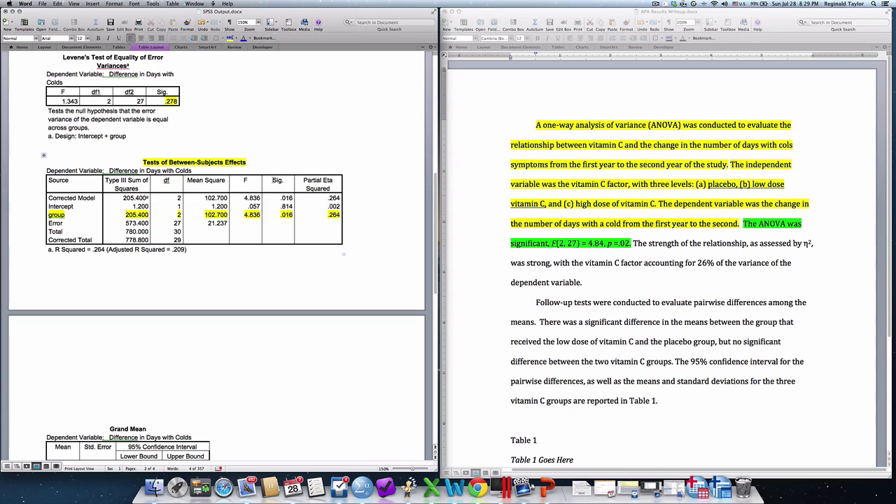
{"action": "left_click_drag", "start_coordinate": [271, 181], "coordinate": [285, 180]}
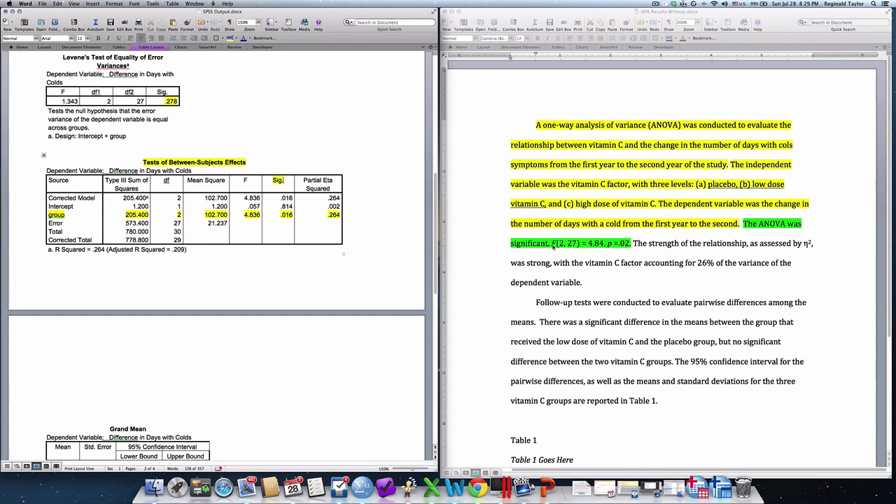
Highlight the F column heading of the Between-Subjects Effects table yellow
{"action": "double_click", "coordinate": [245, 181]}
{"action": "left_click", "coordinate": [231, 37]}
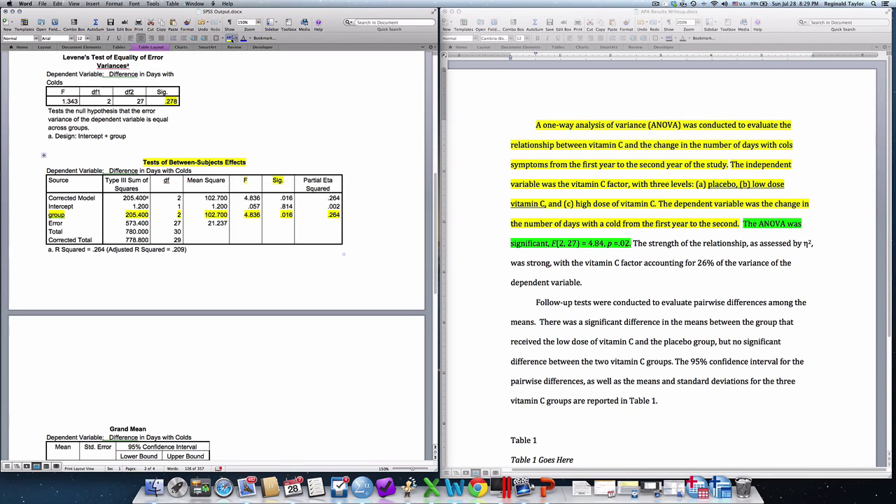
{"action": "left_click", "coordinate": [360, 167]}
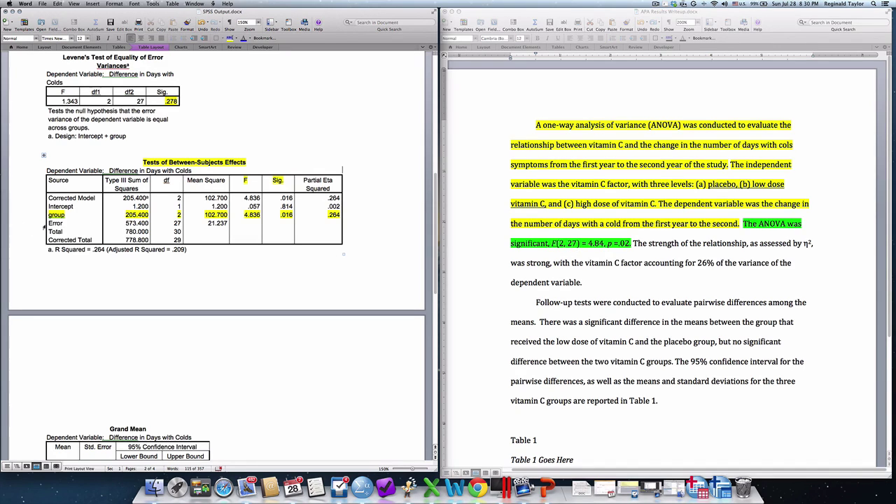
Highlight the 27 in the Error row's df cell yellow
{"action": "left_click_drag", "start_coordinate": [92, 224], "coordinate": [179, 223]}
{"action": "left_click", "coordinate": [178, 223]}
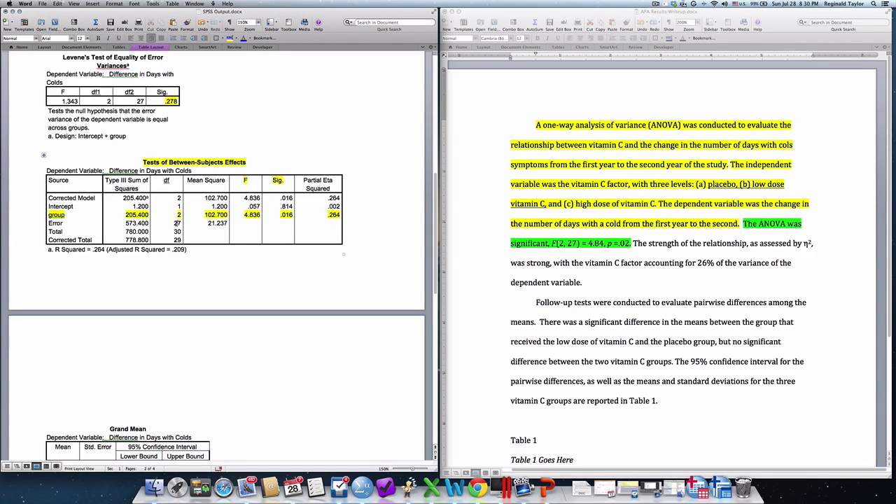
{"action": "double_click", "coordinate": [177, 223]}
{"action": "left_click", "coordinate": [230, 38]}
Extend the yellow highlight across the whole Error df value 27
{"action": "left_click_drag", "start_coordinate": [174, 222], "coordinate": [181, 223]}
{"action": "type", "text": ","}
{"action": "double_click", "coordinate": [178, 222]}
{"action": "scroll", "coordinate": [322, 212], "scroll_direction": "down", "scroll_amount": 5}
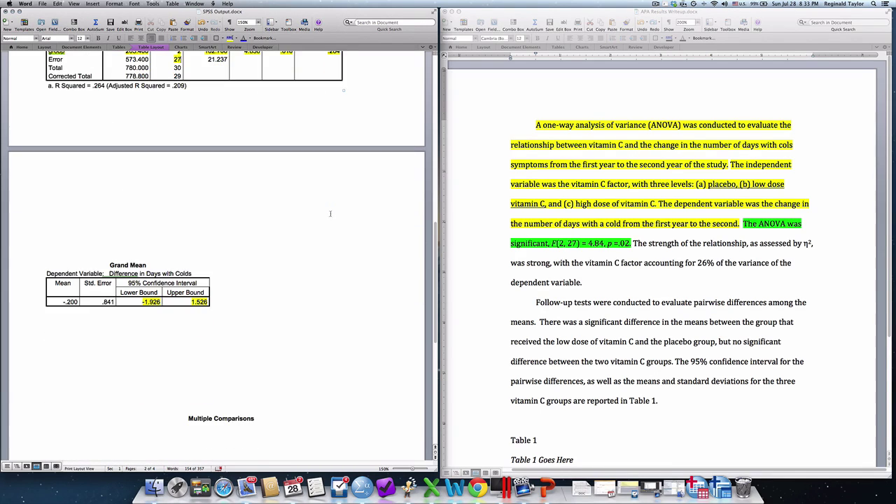
{"action": "scroll", "coordinate": [322, 217], "scroll_direction": "down", "scroll_amount": 10}
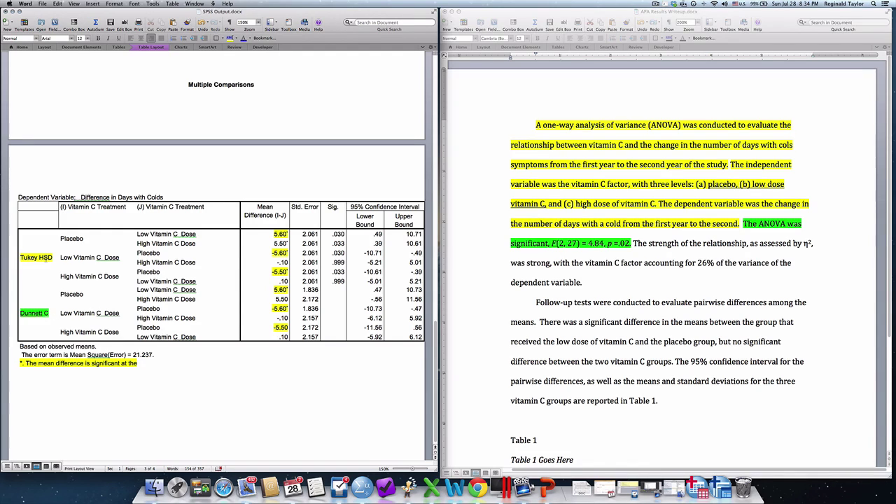
{"action": "scroll", "coordinate": [50, 268], "scroll_direction": "up", "scroll_amount": 10}
{"action": "scroll", "coordinate": [50, 269], "scroll_direction": "up", "scroll_amount": 10}
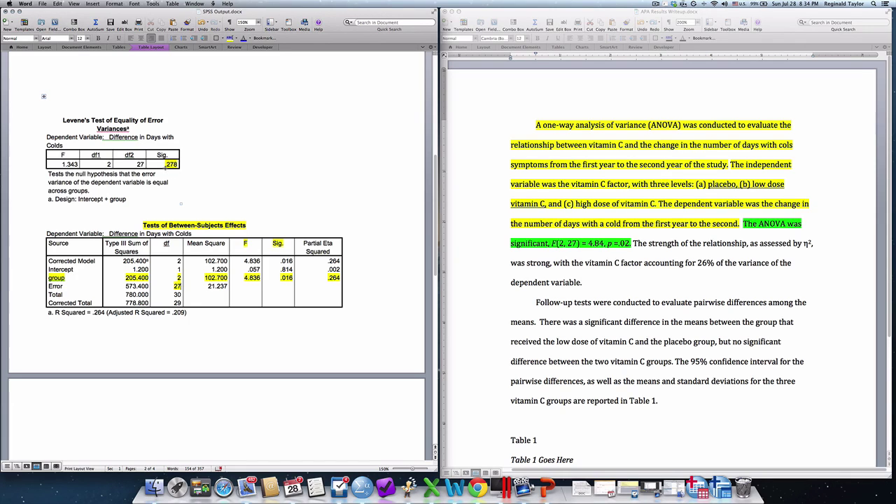
Highlight 'low dose of vitamin C and the placebo group' yellow in the write-up's second paragraph
{"action": "scroll", "coordinate": [170, 168], "scroll_direction": "down", "scroll_amount": 8}
{"action": "scroll", "coordinate": [166, 174], "scroll_direction": "down", "scroll_amount": 11}
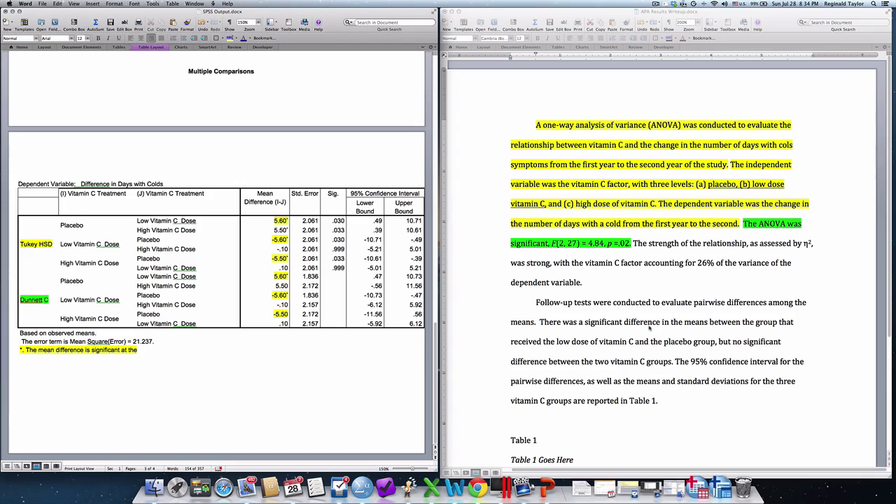
{"action": "left_click", "coordinate": [569, 358]}
{"action": "left_click_drag", "start_coordinate": [557, 341], "coordinate": [715, 343]}
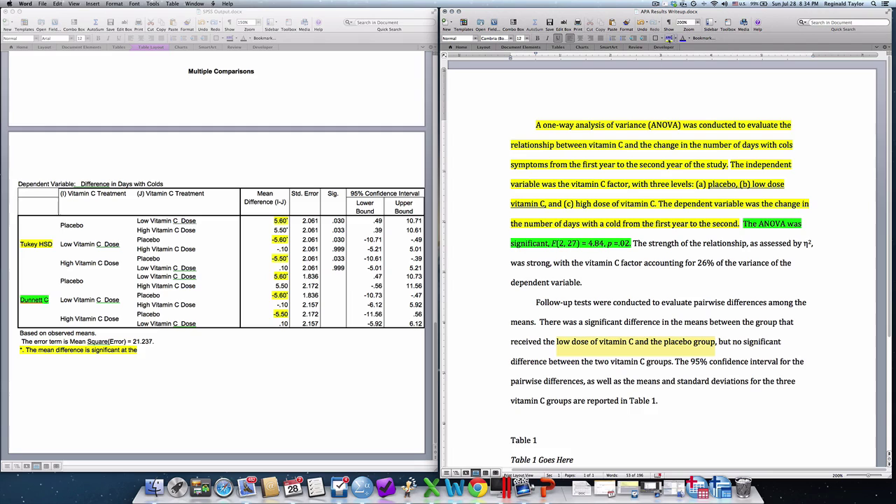
{"action": "left_click", "coordinate": [670, 38]}
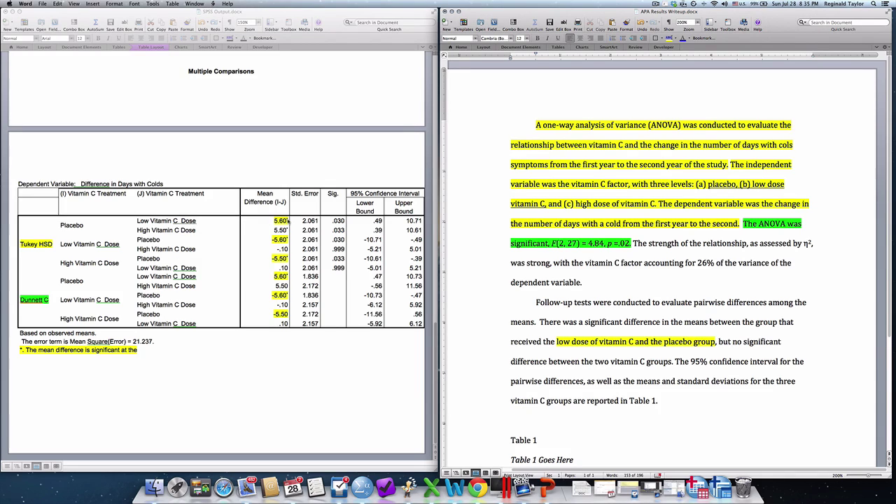
Highlight the Tukey HSD Low Vitamin C Dose cell under Placebo, undoing the row-label highlight
{"action": "left_click", "coordinate": [137, 221]}
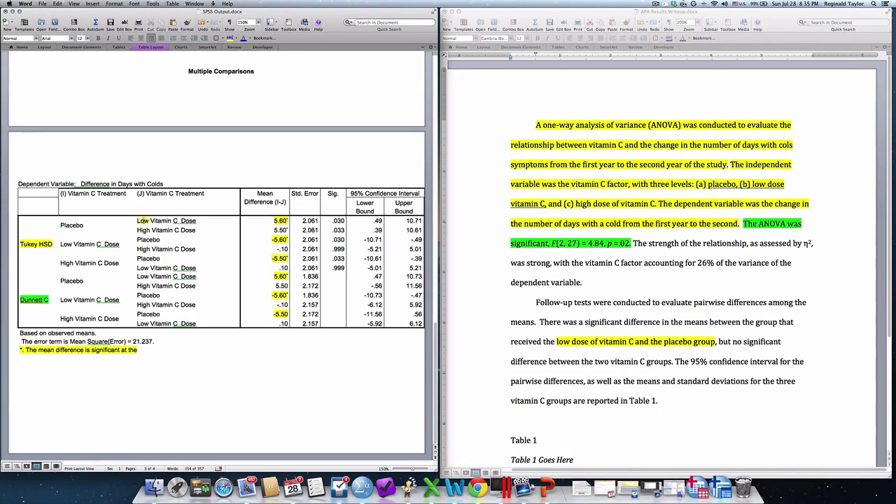
{"action": "left_click_drag", "start_coordinate": [151, 220], "coordinate": [203, 221]}
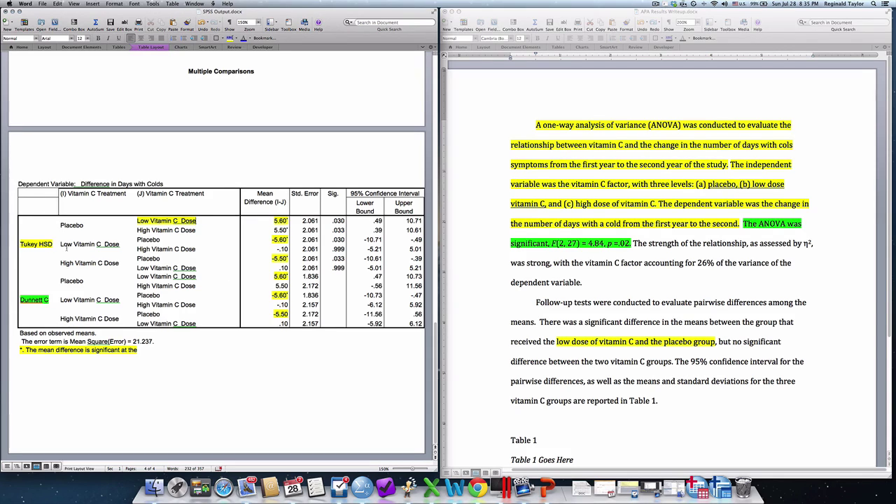
{"action": "left_click_drag", "start_coordinate": [59, 244], "coordinate": [120, 245]}
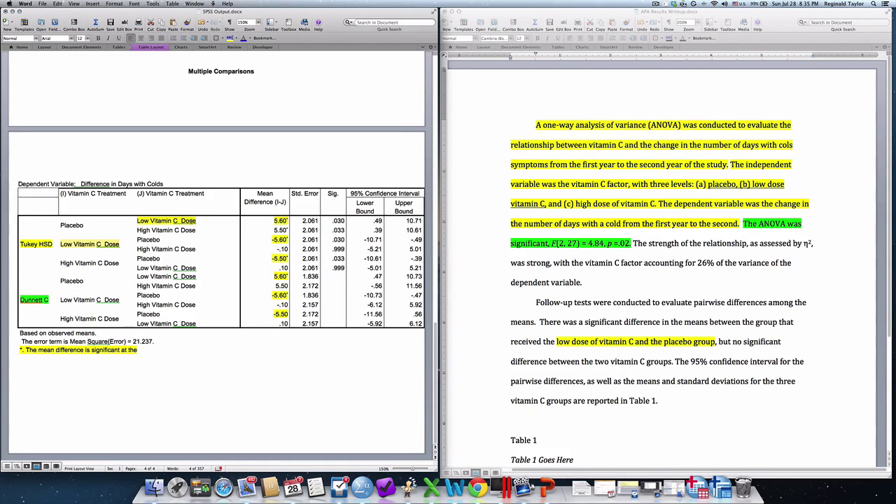
{"action": "key", "text": "super+z"}
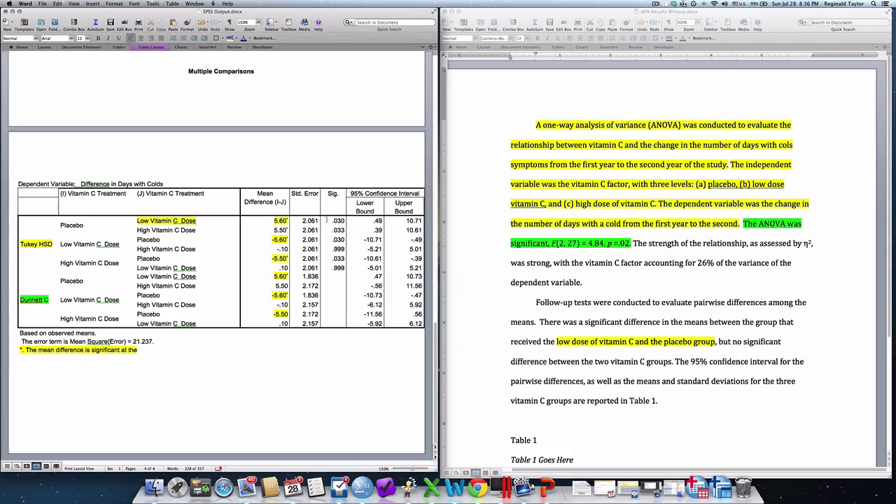
Highlight the placebo versus low dose .030 Sig. value in the Tukey HSD Multiple Comparisons table
{"action": "left_click_drag", "start_coordinate": [331, 221], "coordinate": [343, 222]}
{"action": "left_click", "coordinate": [228, 38]}
{"action": "left_click", "coordinate": [289, 221]}
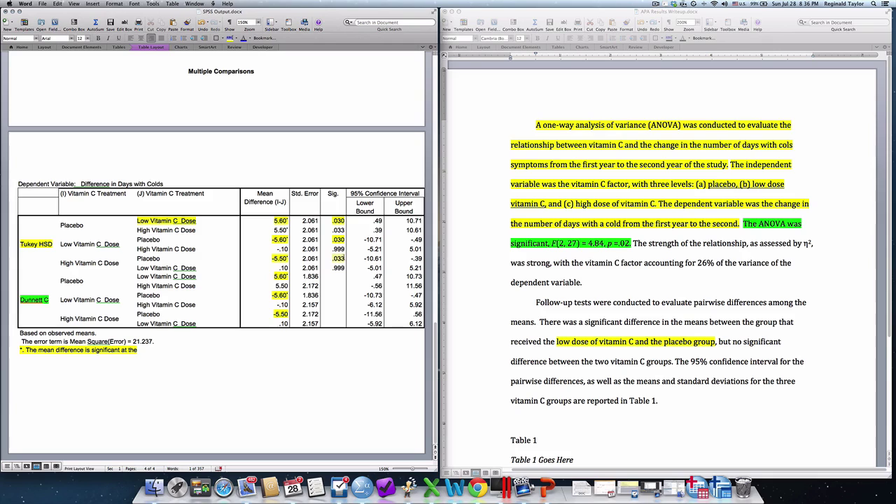
{"action": "left_click", "coordinate": [257, 217]}
Scroll the SPSS output up to the Levene's and Between-Subjects tables, and the write-up down to Table 1
{"action": "scroll", "coordinate": [39, 304], "scroll_direction": "up", "scroll_amount": 10}
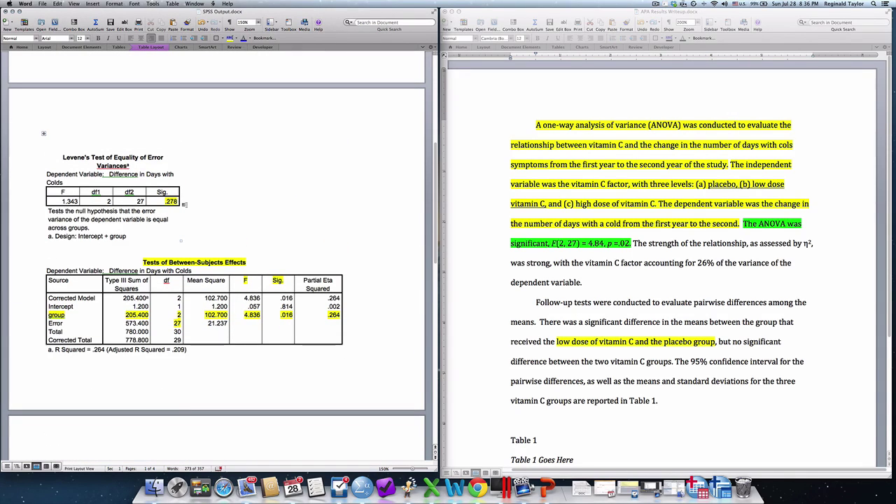
{"action": "scroll", "coordinate": [568, 303], "scroll_direction": "down", "scroll_amount": 5}
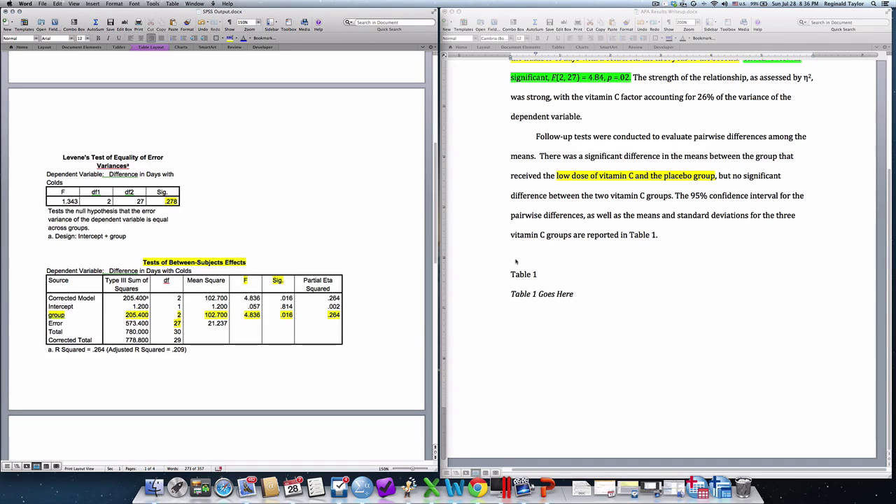
Make the APA Results Writeup active at the Table 1 heading
{"action": "left_click", "coordinate": [530, 273]}
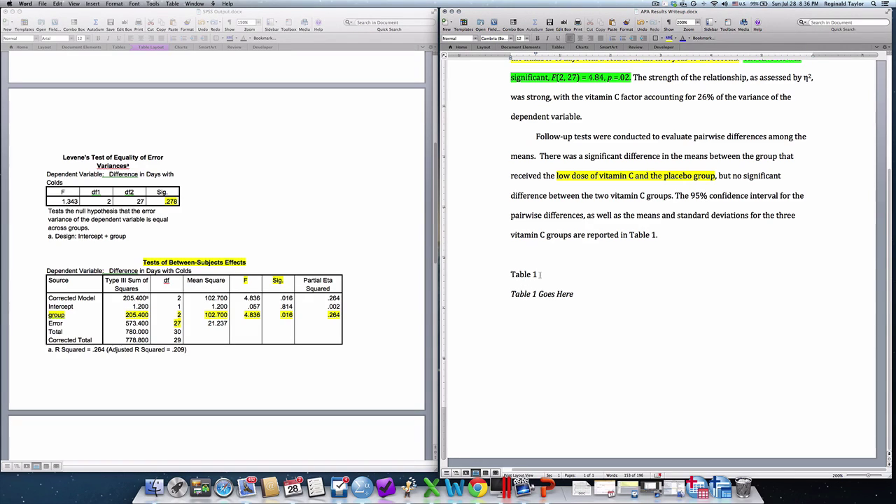